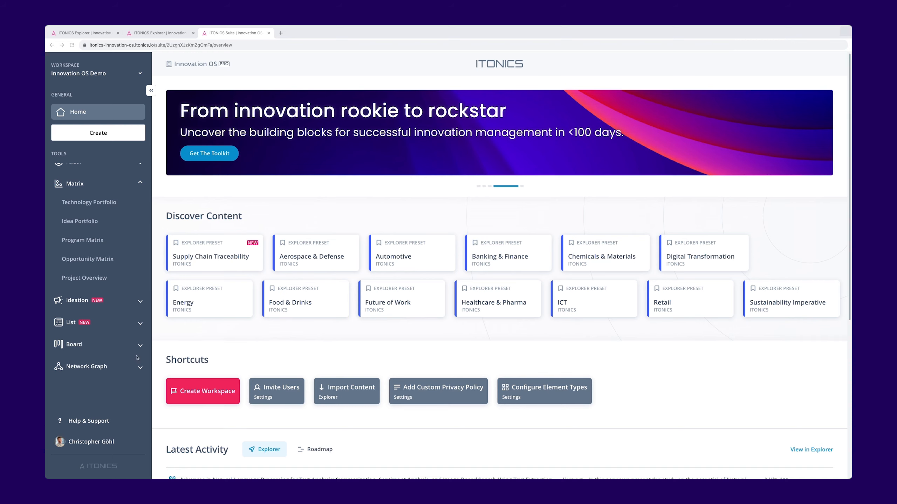
- Open the Program Matrix and show the Applied Artificial Intelligence focus field in a new browser tab
click(84, 245)
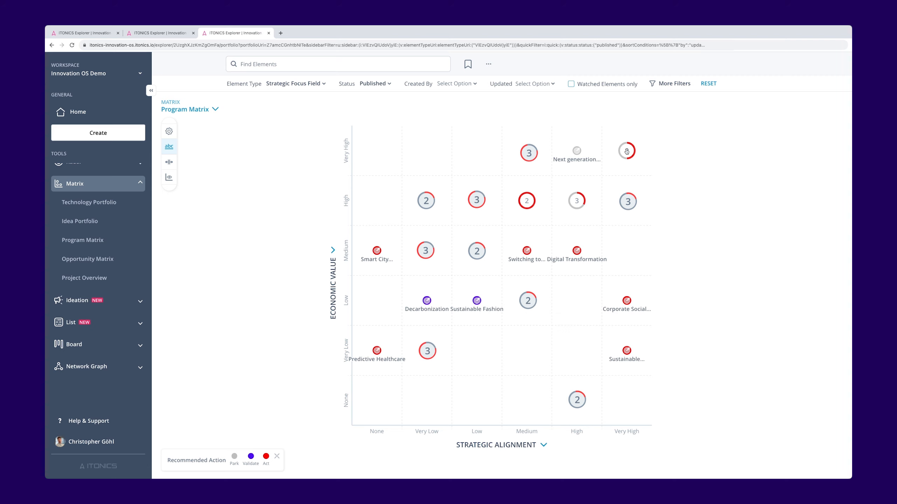
mouse_move(627, 154)
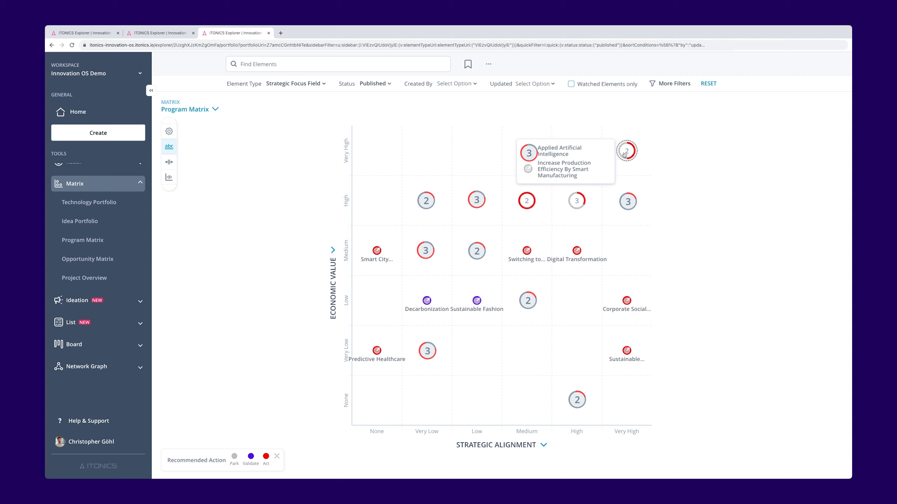
click(565, 153)
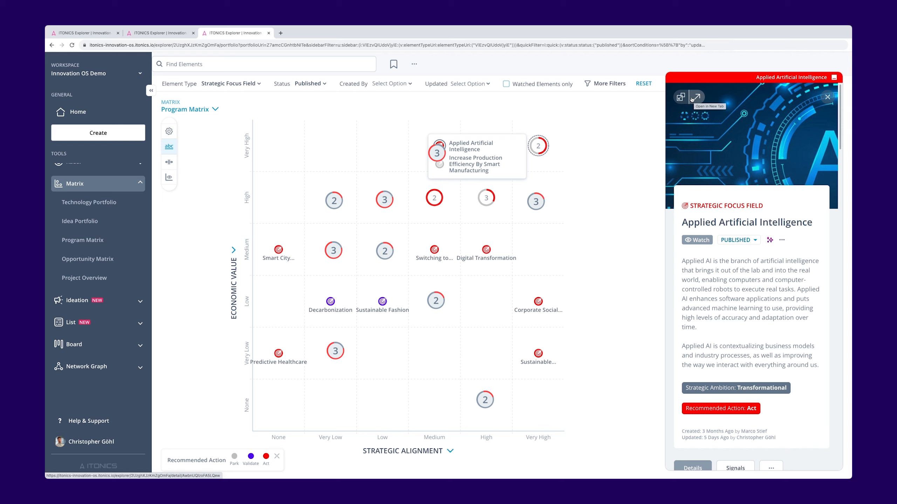
click(692, 99)
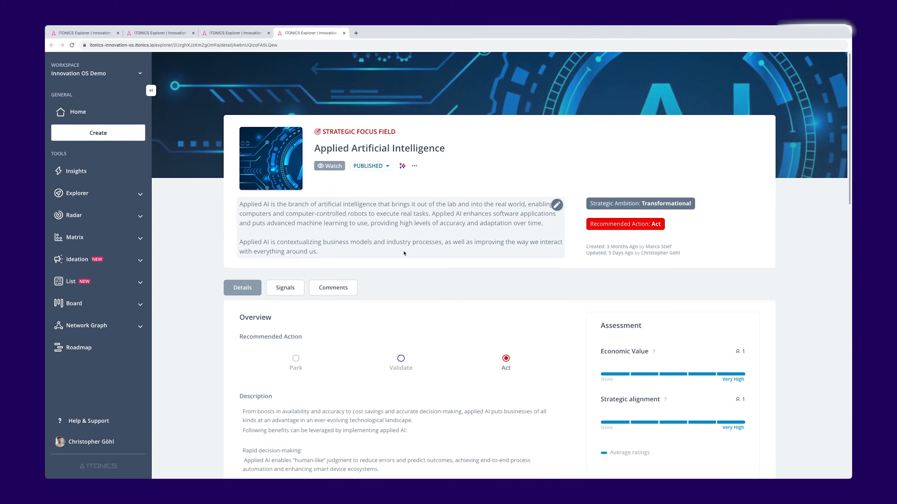
- Find the project Application Re-factoring for Efficiency among the focus field's relations and open it in a new browser tab
scroll(392, 274, down, 1)
scroll(458, 213, down, 10)
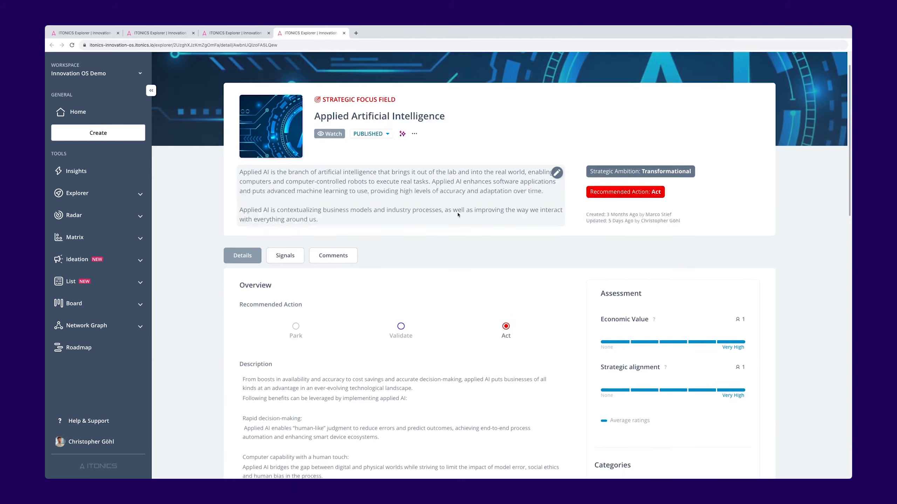
scroll(458, 213, down, 12)
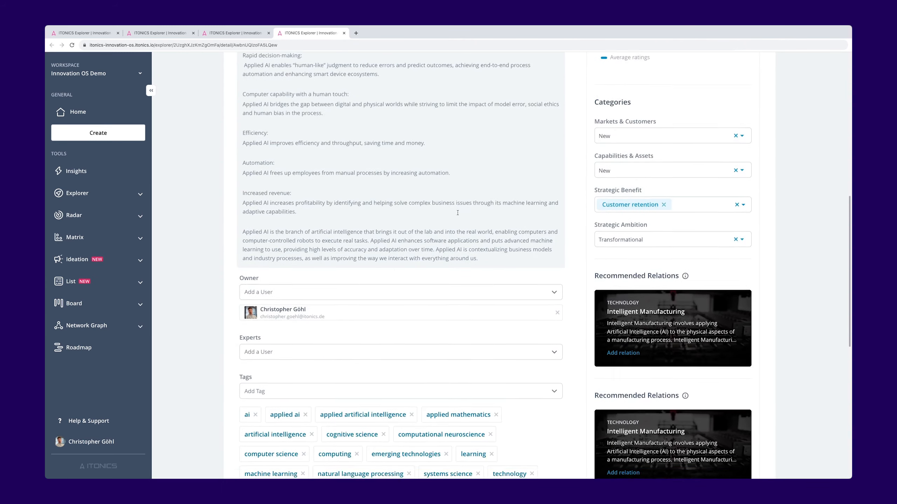
scroll(458, 216, down, 4)
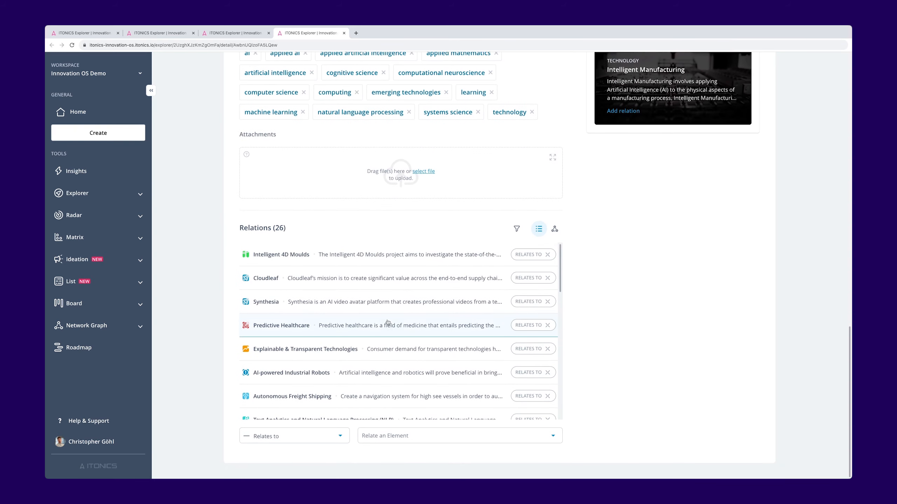
scroll(424, 342, down, 1)
scroll(374, 339, down, 5)
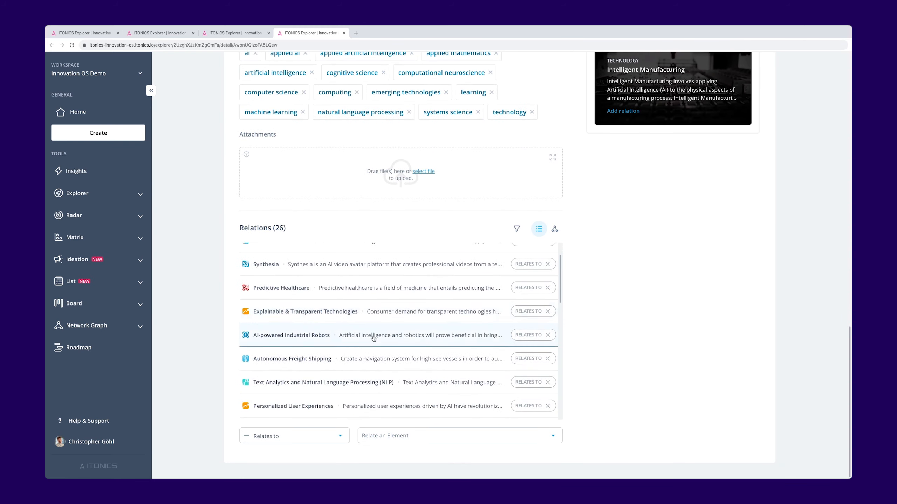
scroll(374, 339, down, 4)
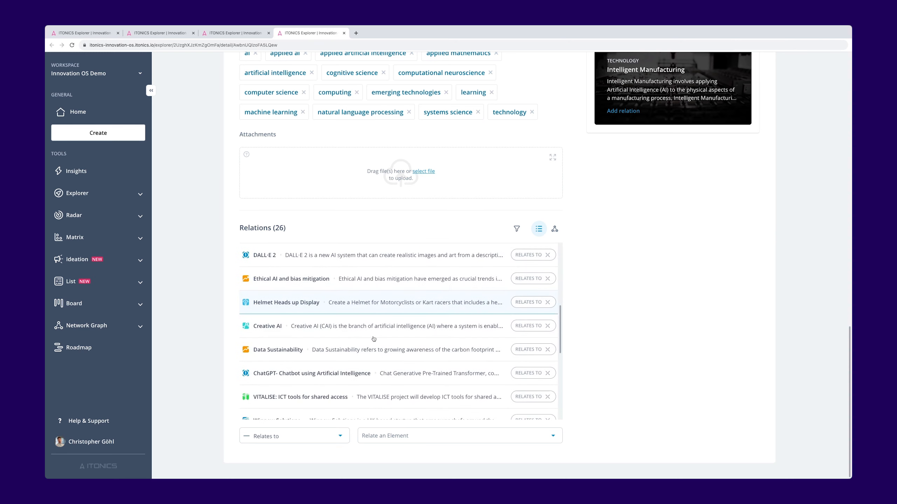
scroll(373, 339, down, 4)
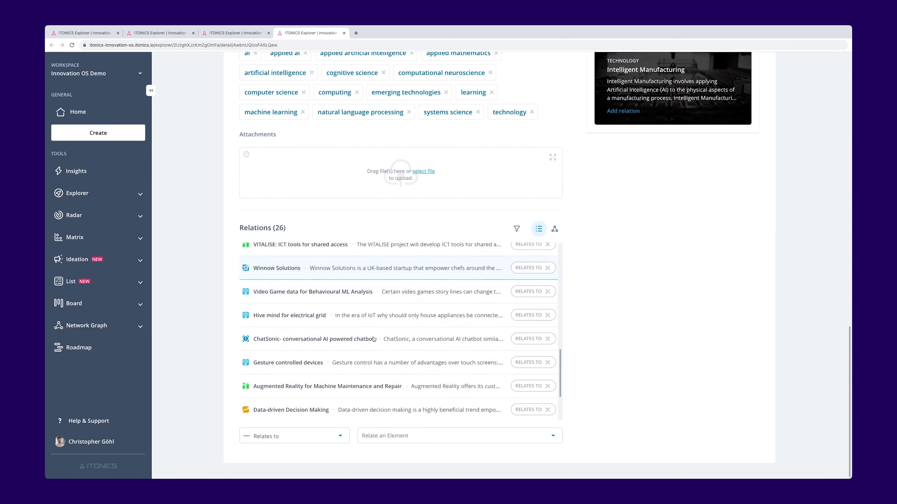
scroll(354, 349, down, 1)
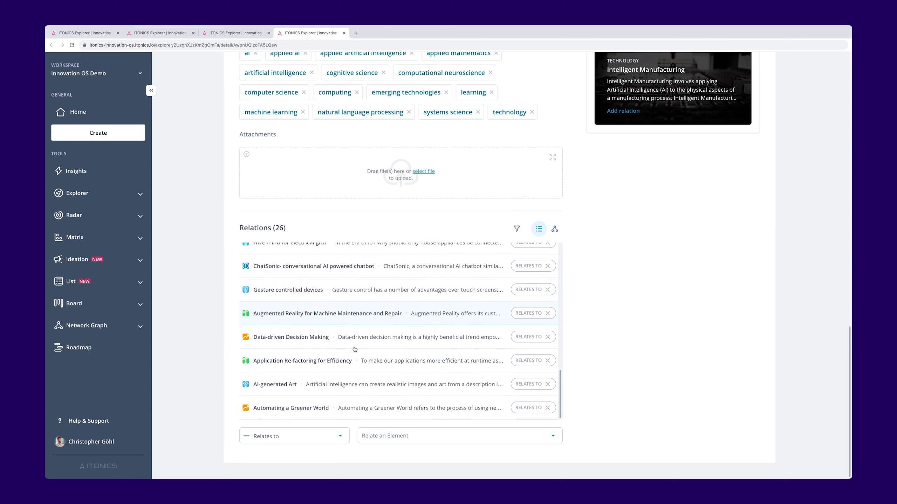
click(297, 365)
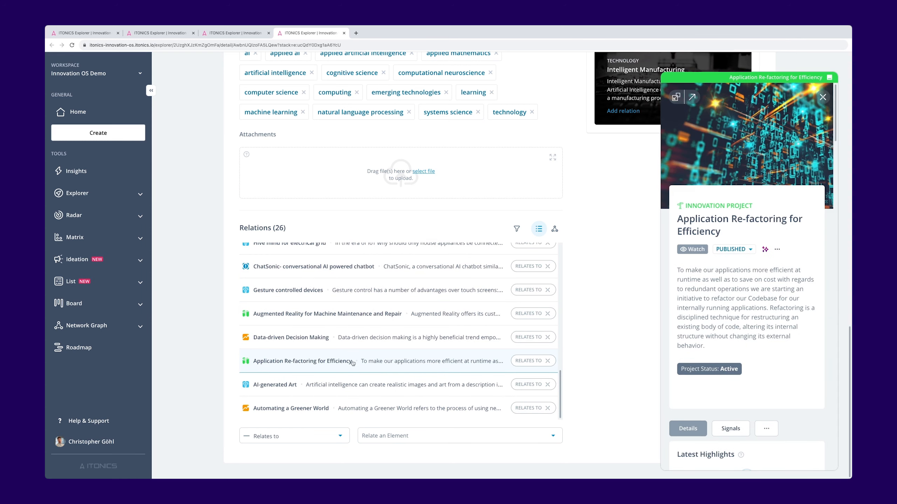
click(691, 96)
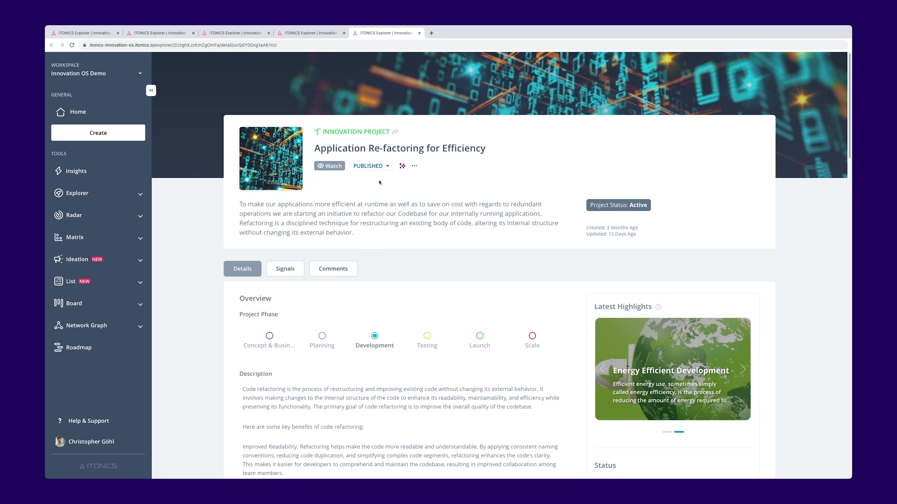
- Examine the project's phase, description, status, innovation attributes, responsible people and tags
scroll(396, 276, down, 3)
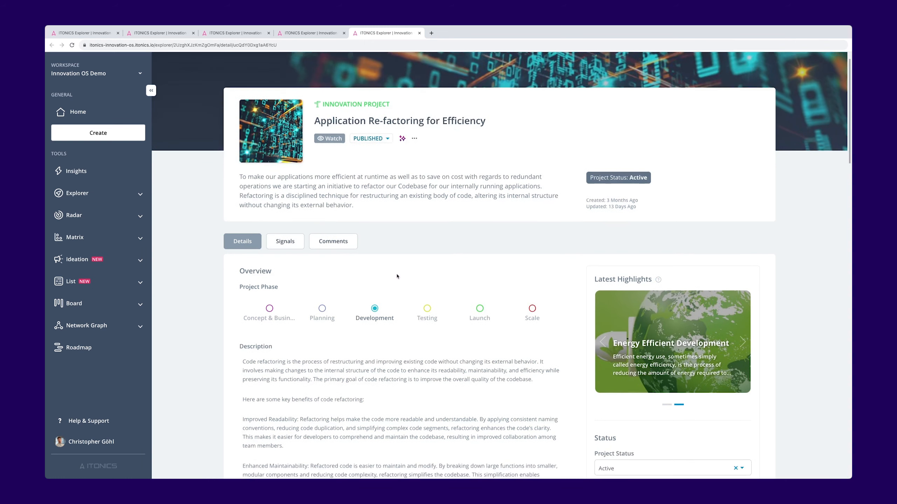
scroll(397, 276, down, 2)
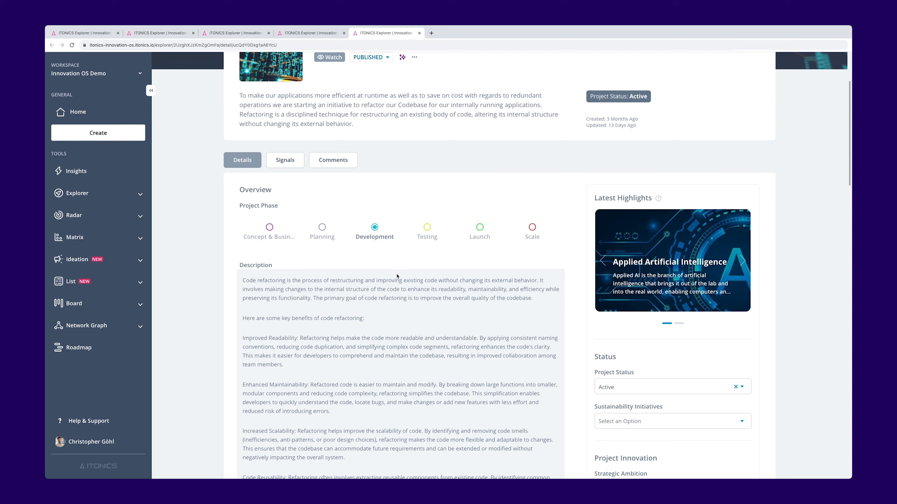
scroll(397, 276, down, 1)
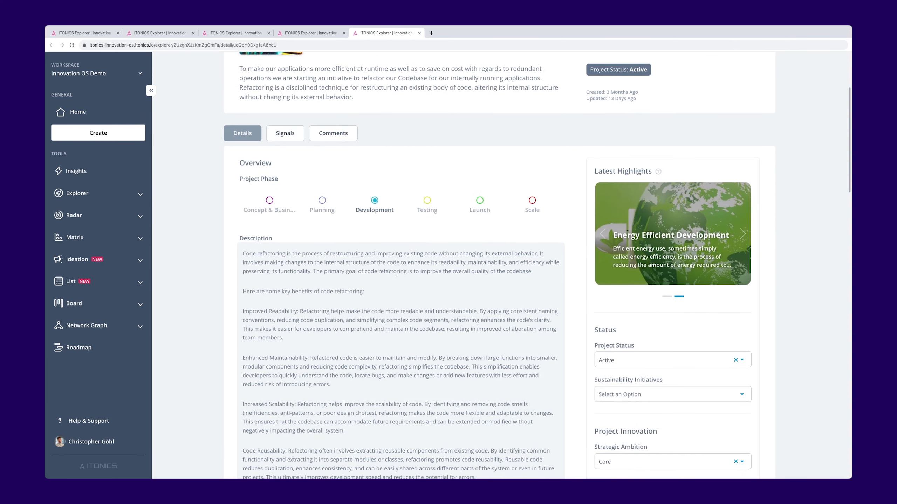
scroll(424, 312, down, 6)
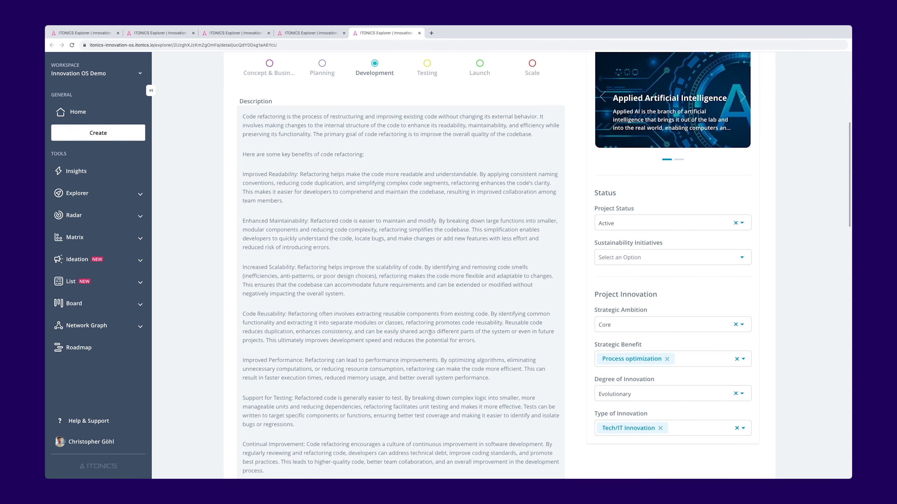
scroll(429, 332, down, 3)
scroll(429, 332, down, 3)
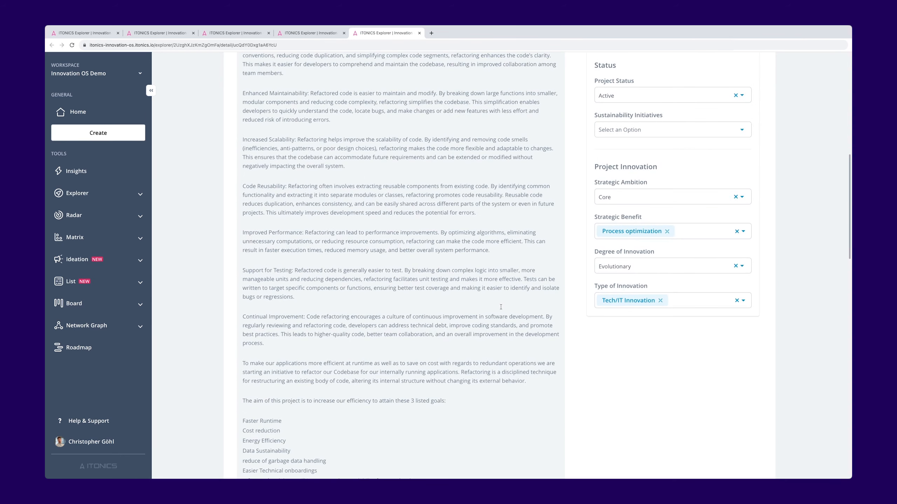
scroll(501, 307, down, 9)
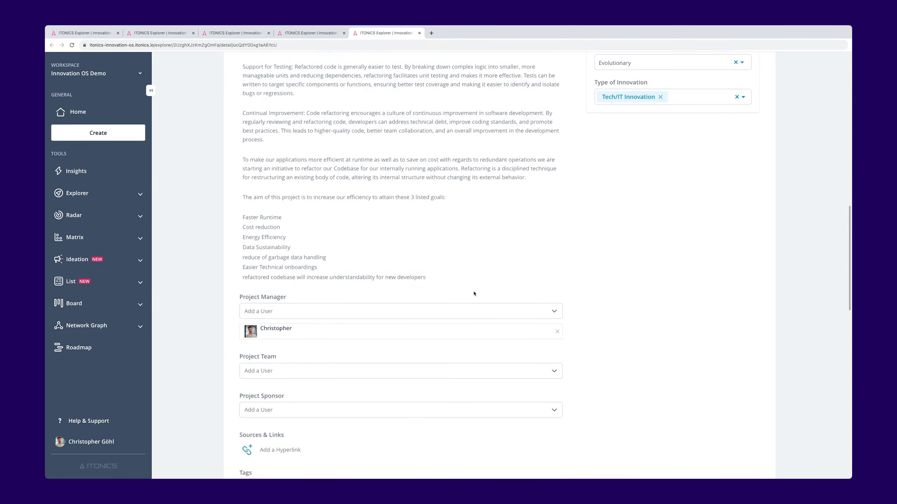
scroll(474, 294, down, 3)
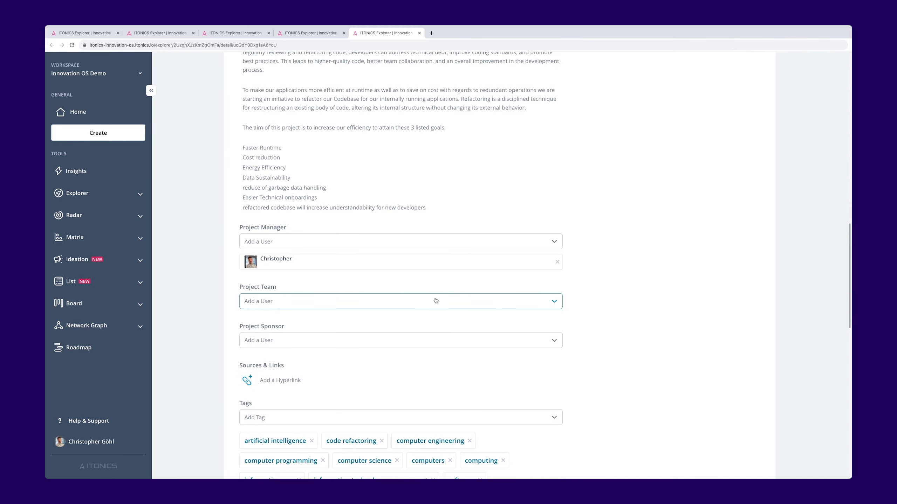
scroll(436, 300, down, 2)
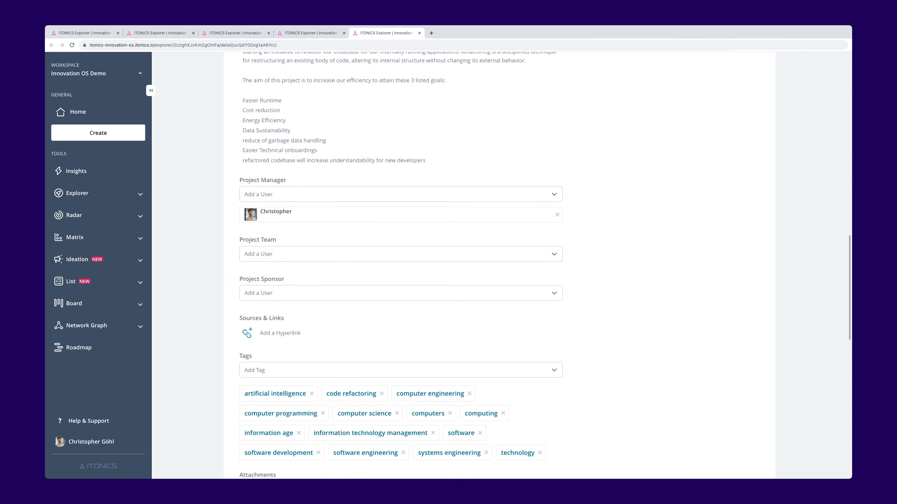
scroll(283, 216, up, 15)
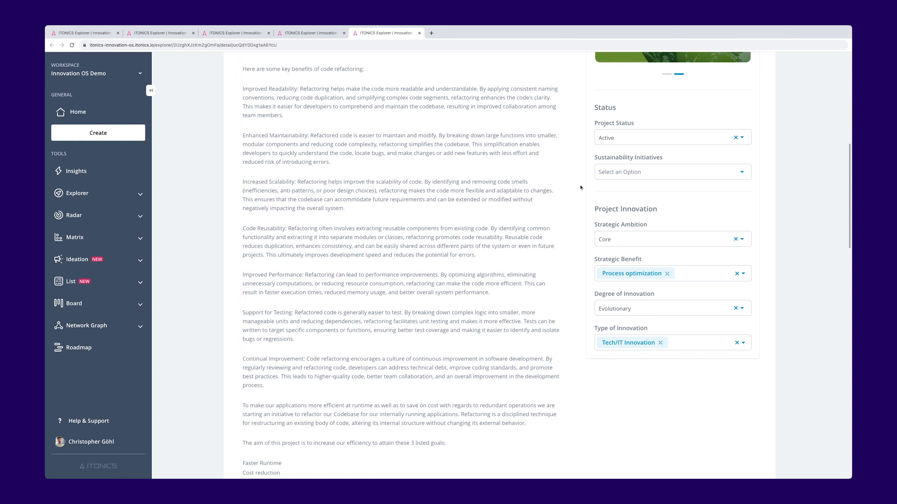
scroll(592, 188, up, 1)
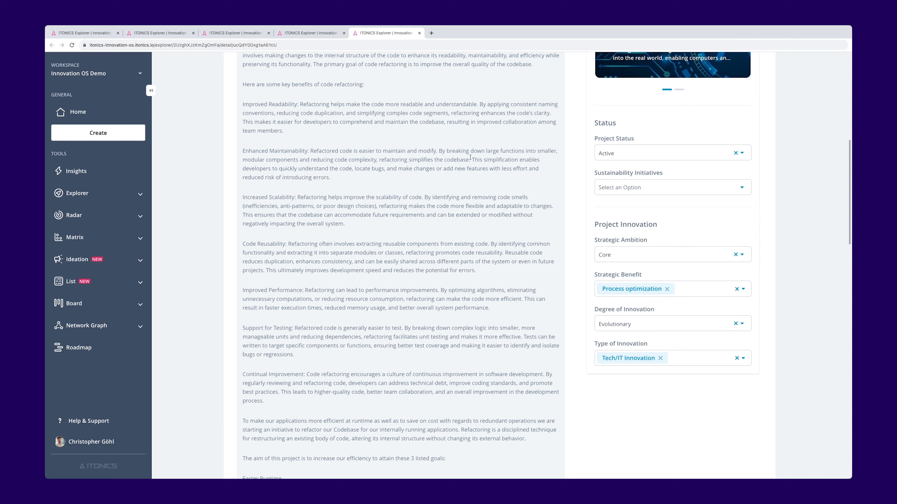
scroll(470, 157, up, 5)
scroll(470, 159, up, 3)
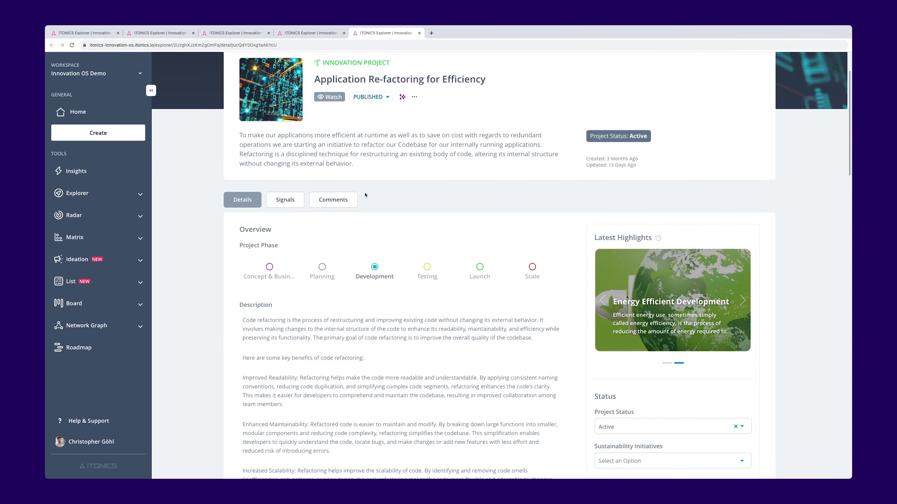
- Start a project comment with a user mention, discard it and return to the project details
click(336, 207)
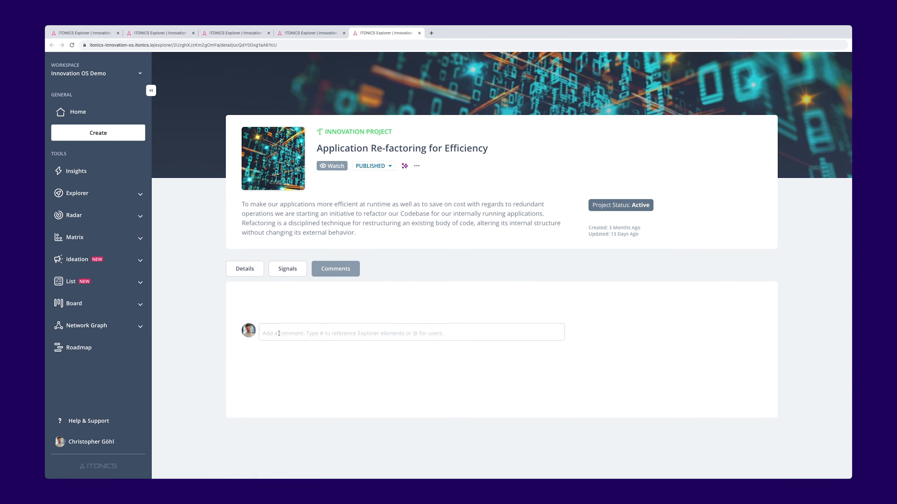
click(277, 334)
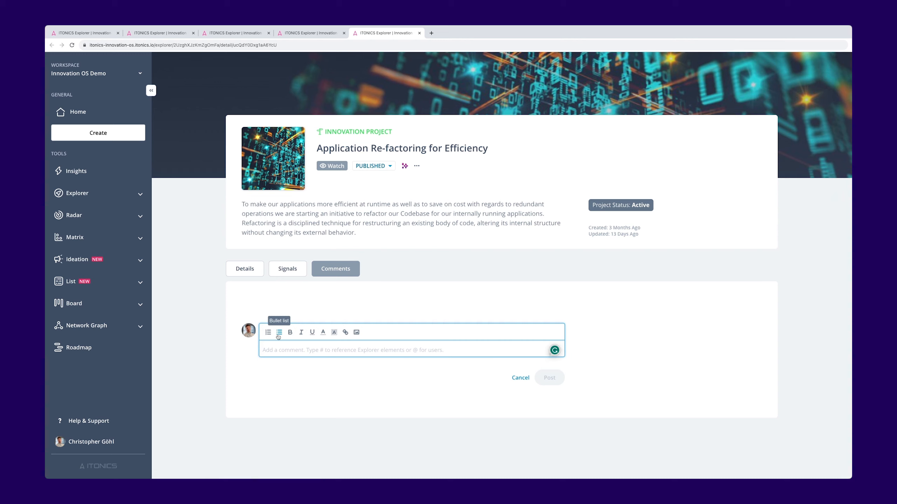
text(@)
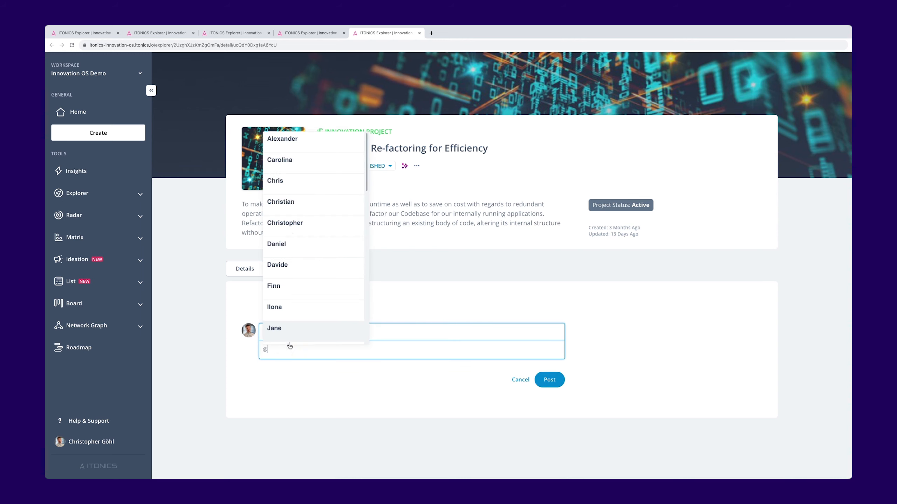
click(518, 380)
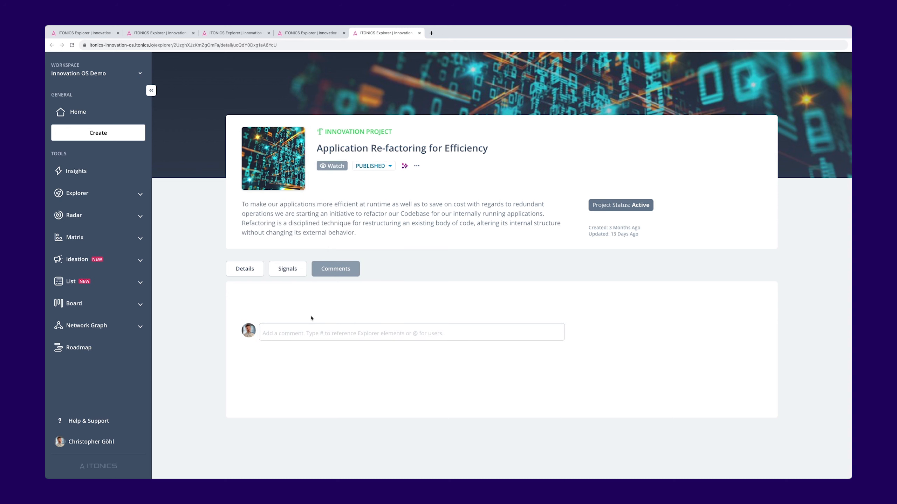
click(245, 269)
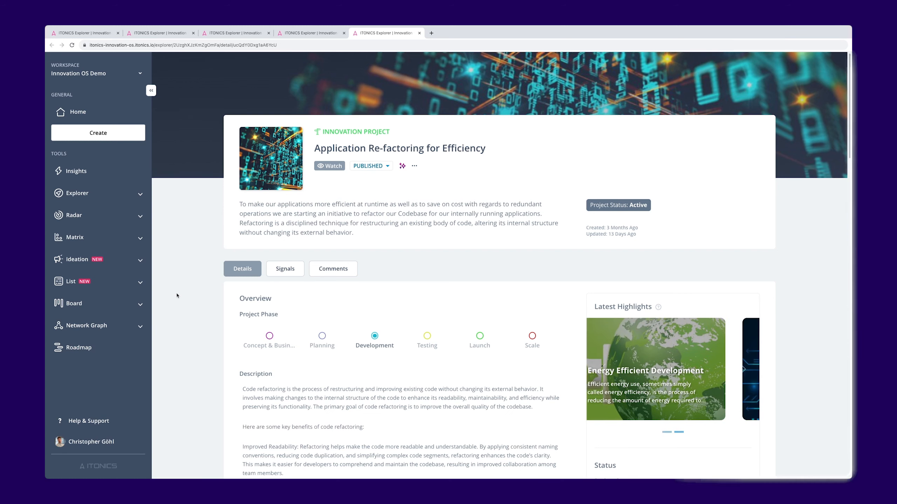
- Open the Project Overview matrix and colour its projects by Strategic Ambition
click(139, 238)
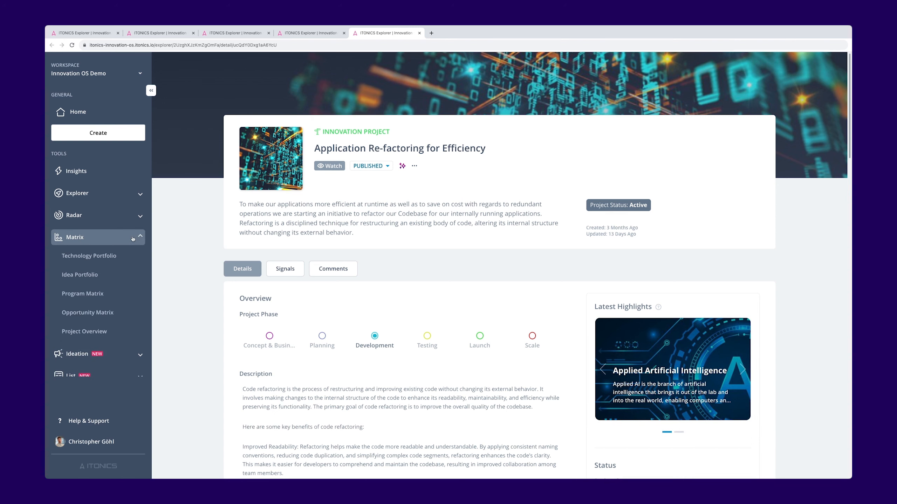
click(86, 331)
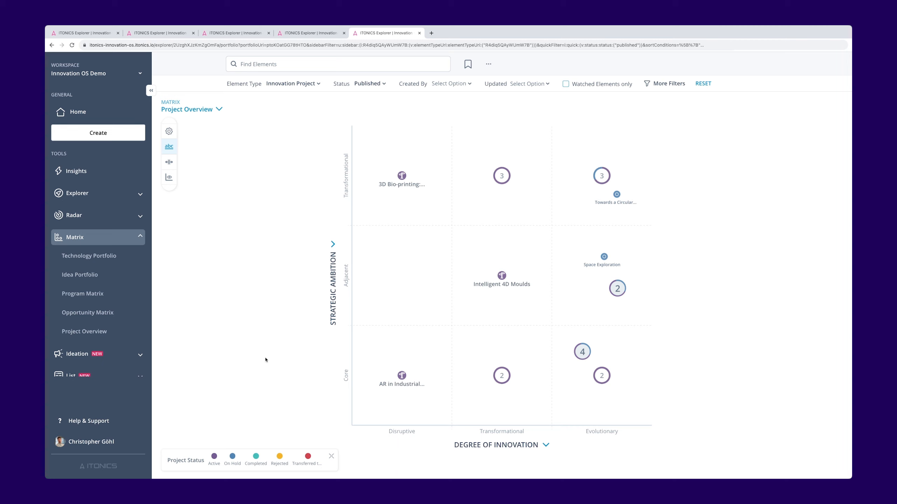
click(169, 131)
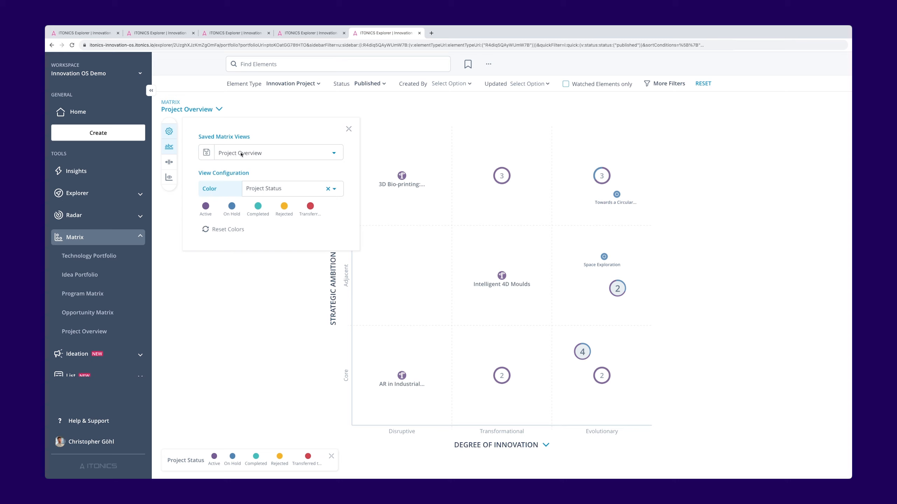
click(292, 188)
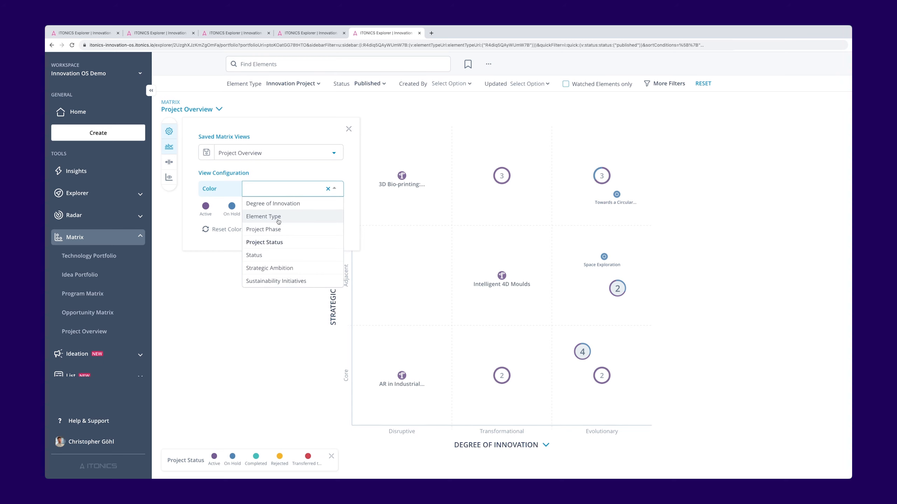
click(269, 267)
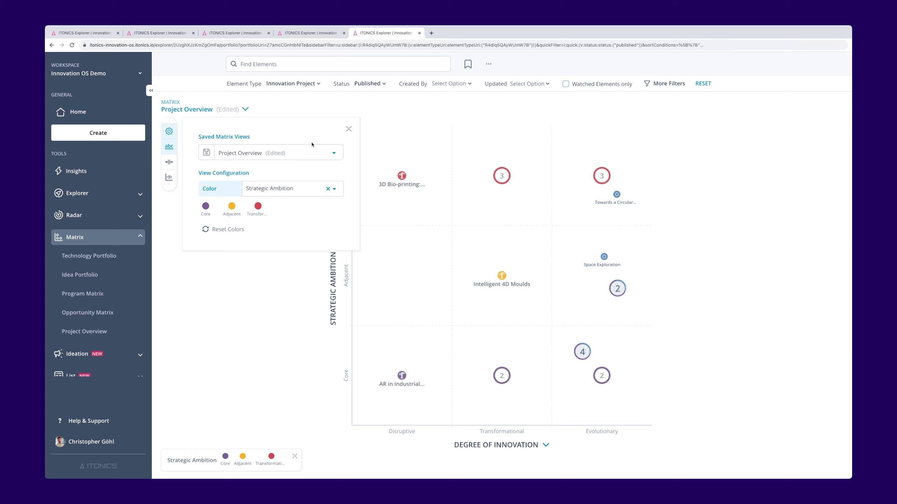
click(349, 130)
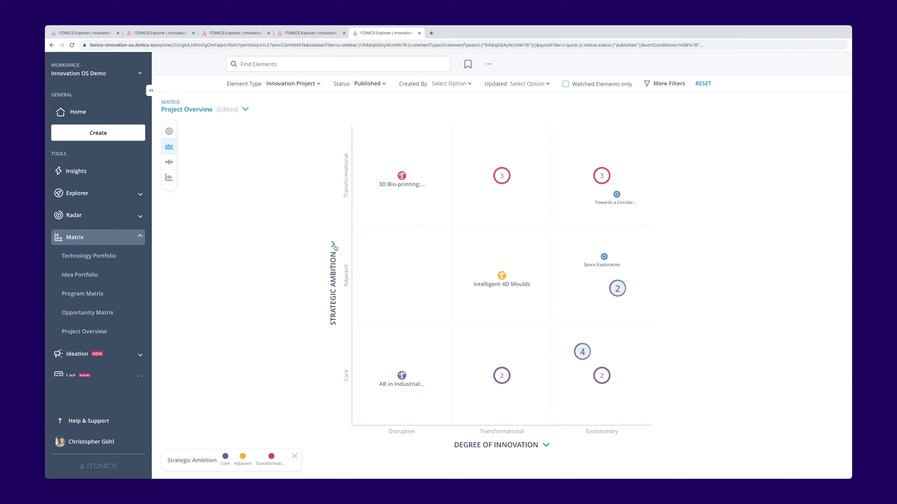
- Set the Project Overview matrix's vertical axis to Project Phase and its horizontal axis to Project Status
click(332, 246)
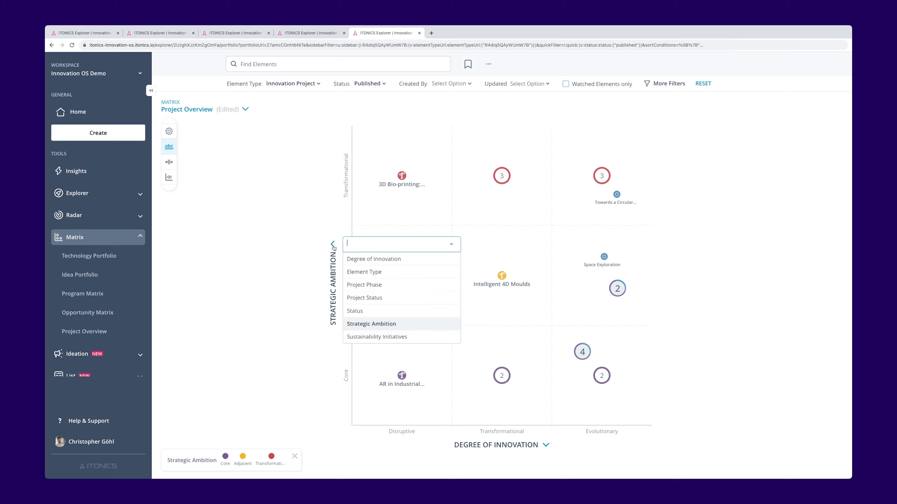
click(364, 286)
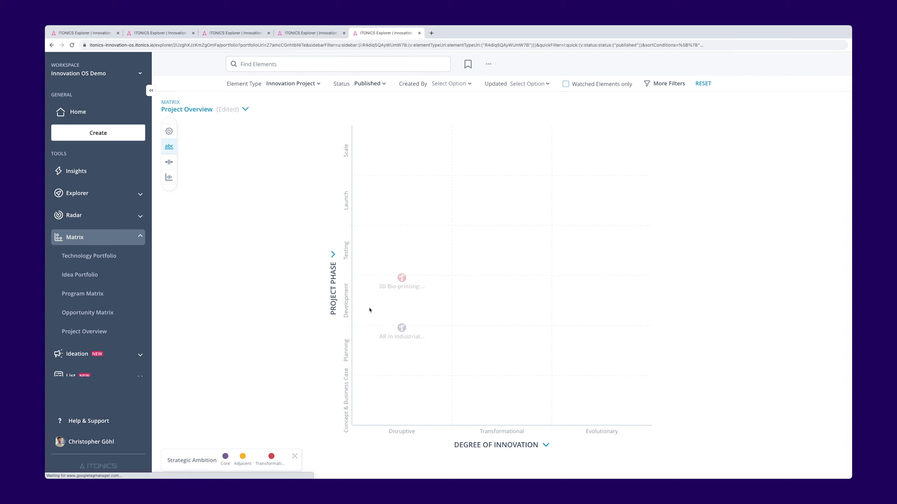
click(507, 445)
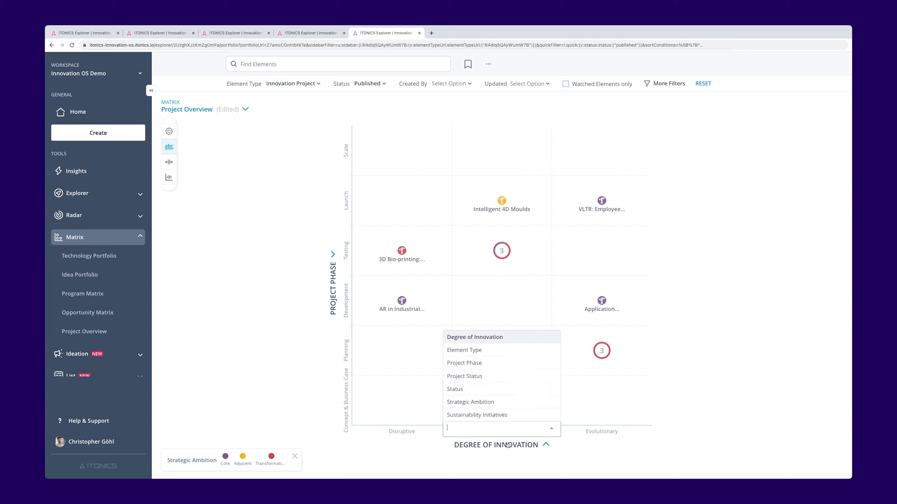
click(474, 381)
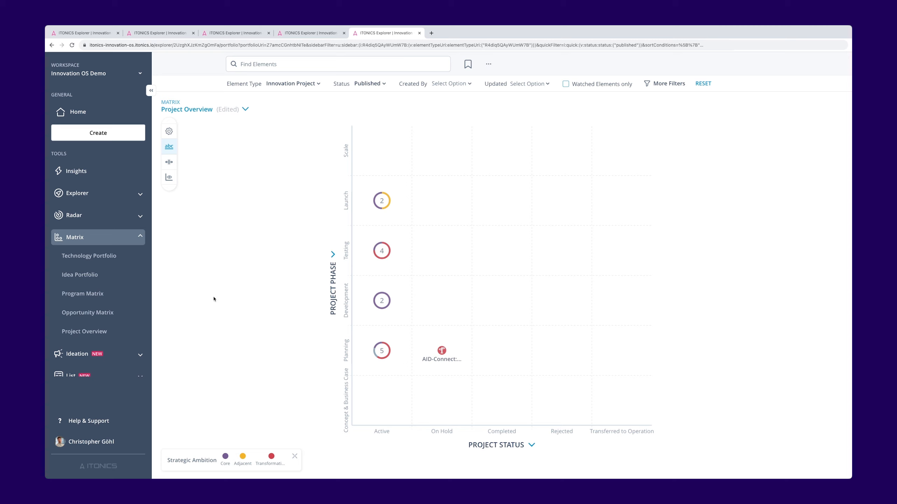
- Open the board Innovation Projects: Project Phase x Project Status and look over its Active and On Hold swimlanes
click(140, 237)
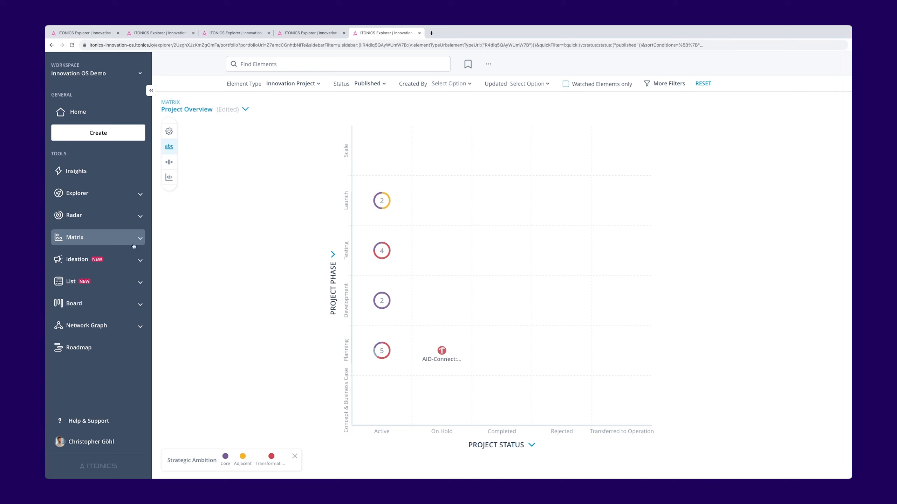
click(102, 308)
scroll(102, 307, down, 1)
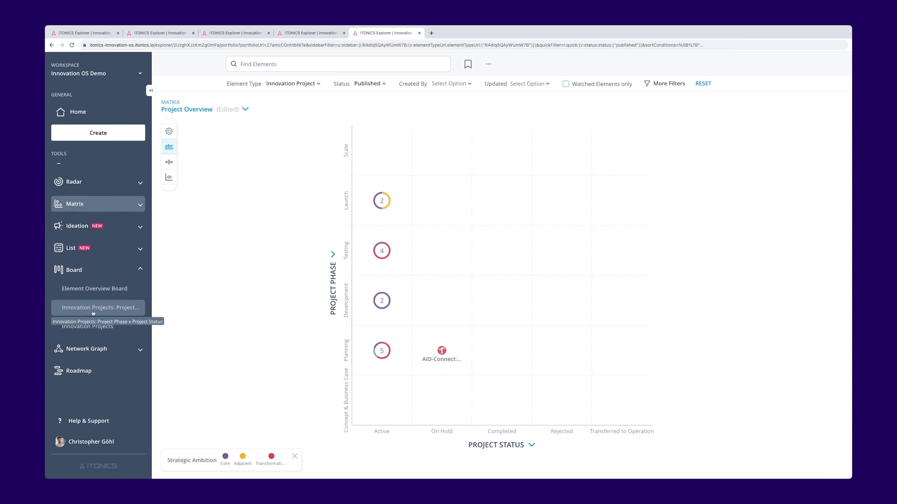
click(93, 313)
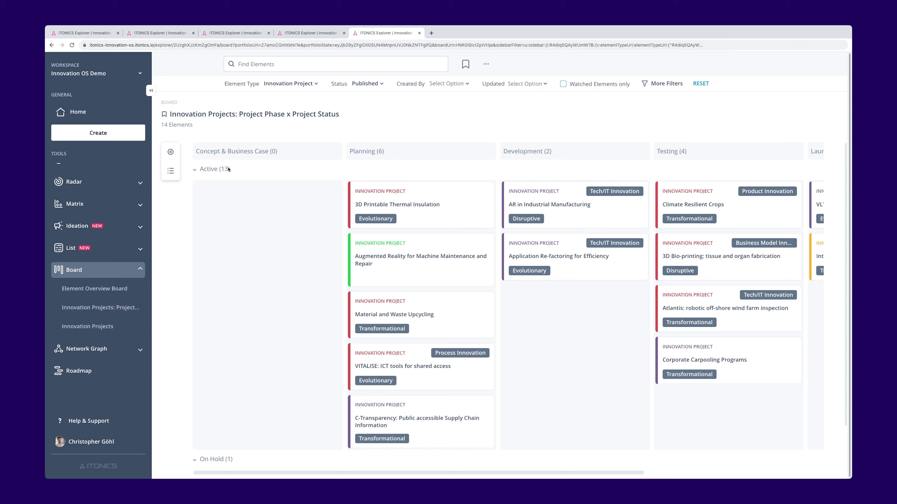
scroll(221, 224, down, 2)
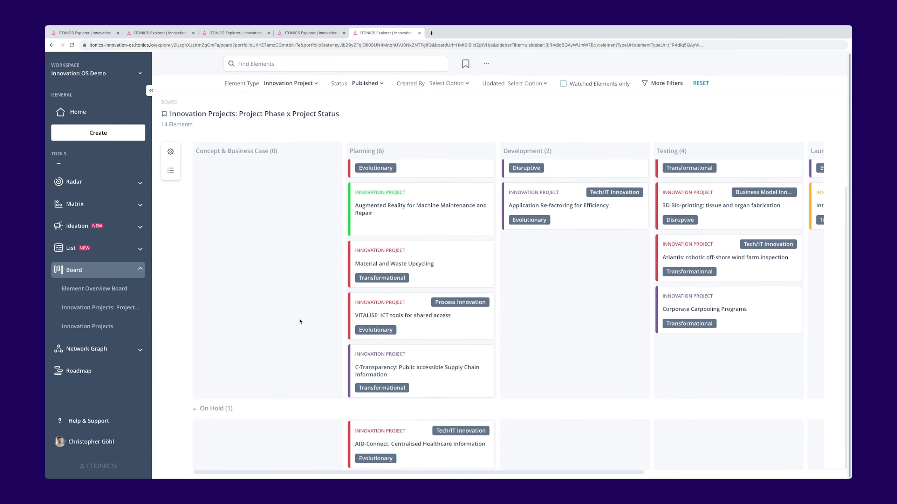
scroll(296, 330, up, 2)
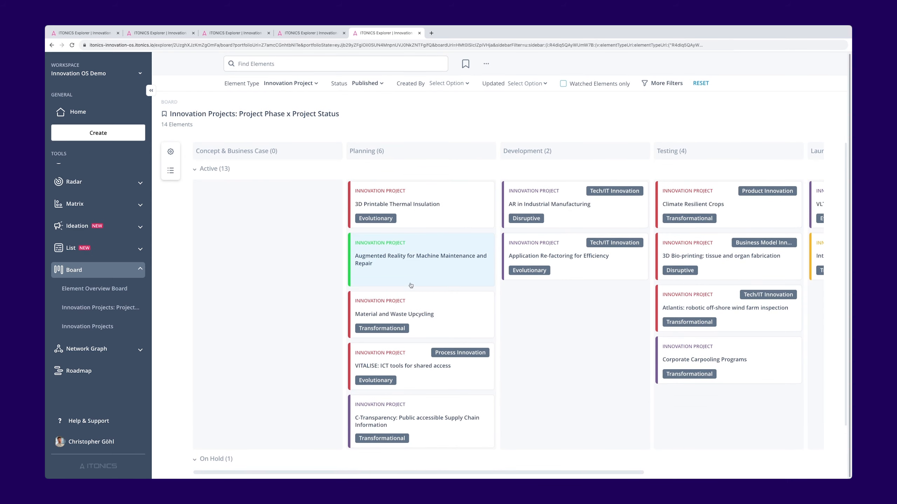
- Review the details of the project Augmented Reality for Machine Maintenance and Repair from its board card, then close them
click(445, 277)
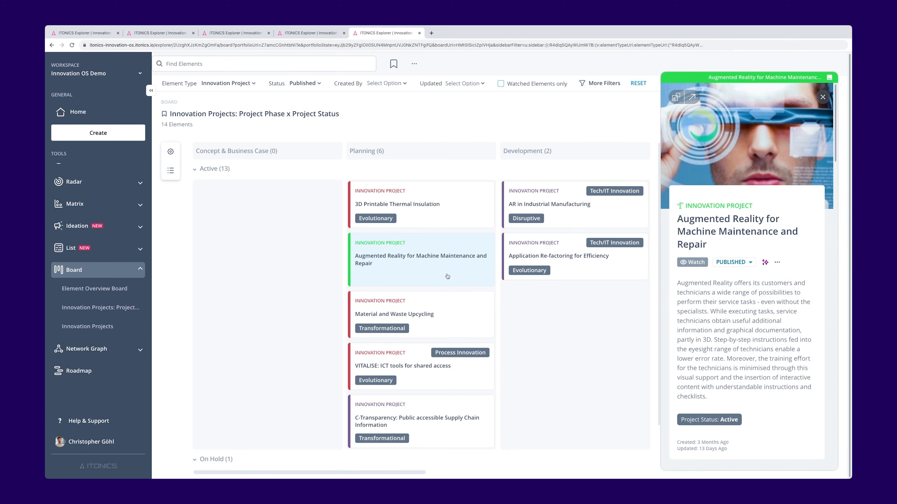
scroll(729, 281, down, 3)
scroll(728, 282, down, 5)
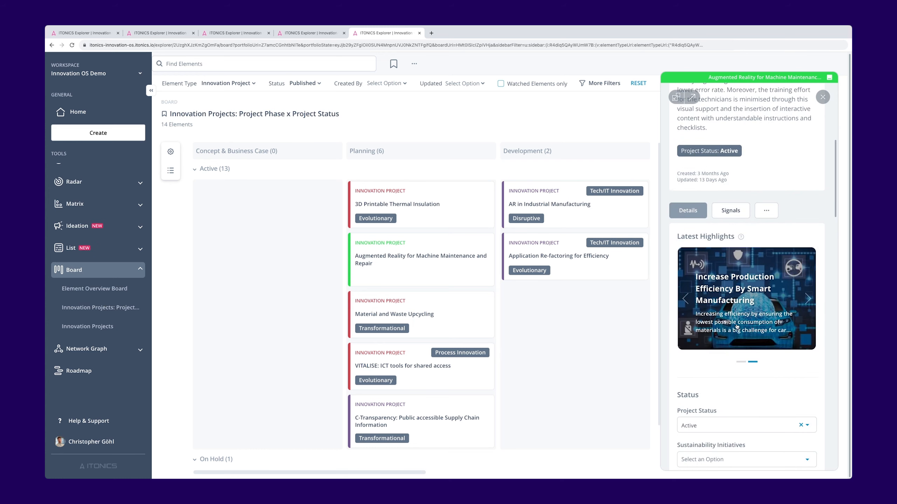
scroll(707, 250, down, 3)
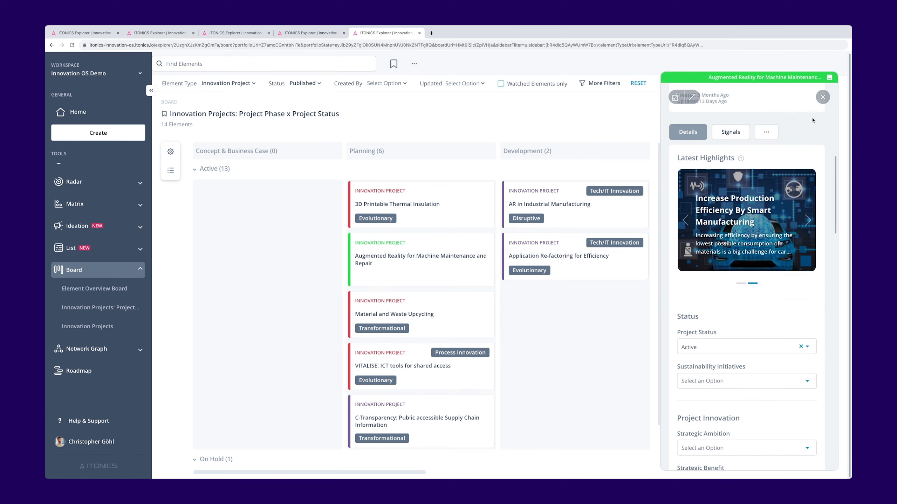
click(822, 98)
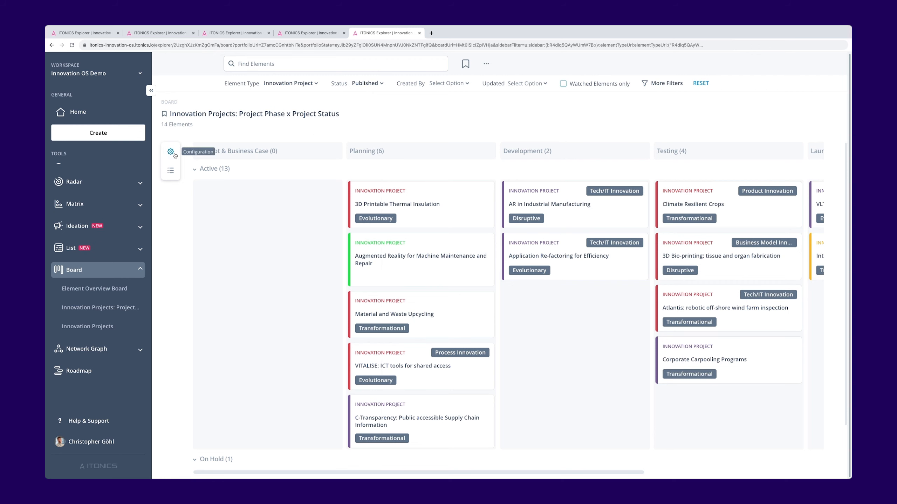
- Configure the board to show Project Status at the cards' top-right and turn off Show Unassigned
click(174, 156)
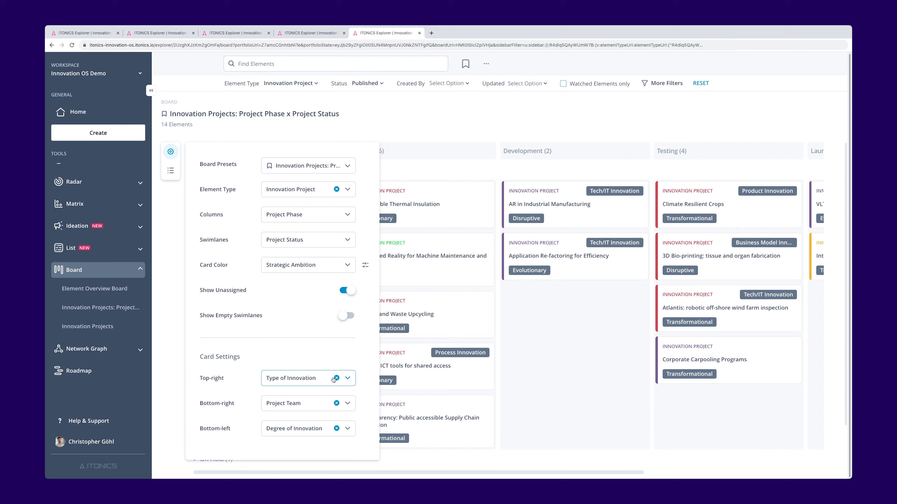
click(348, 378)
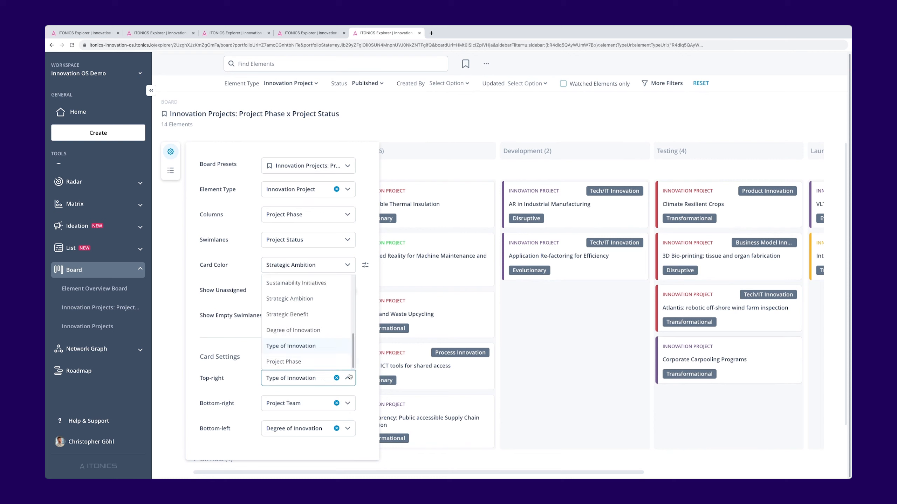
scroll(308, 331, up, 1)
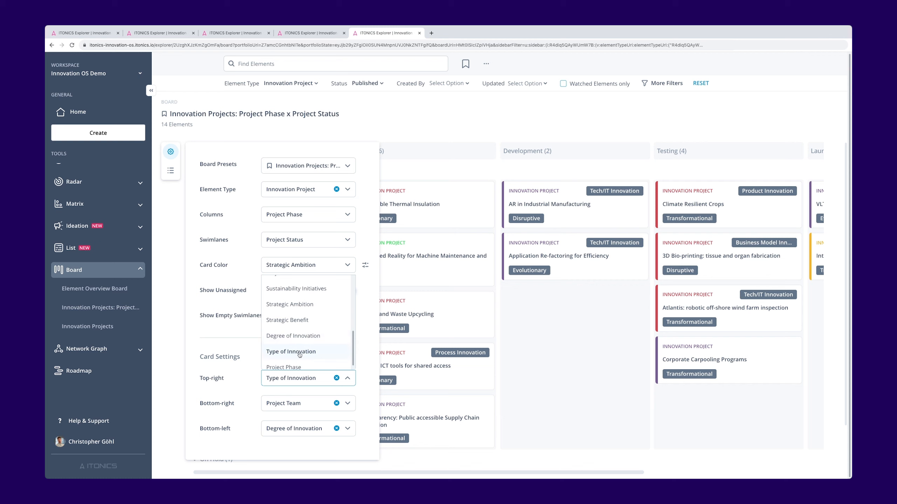
scroll(300, 349, up, 3)
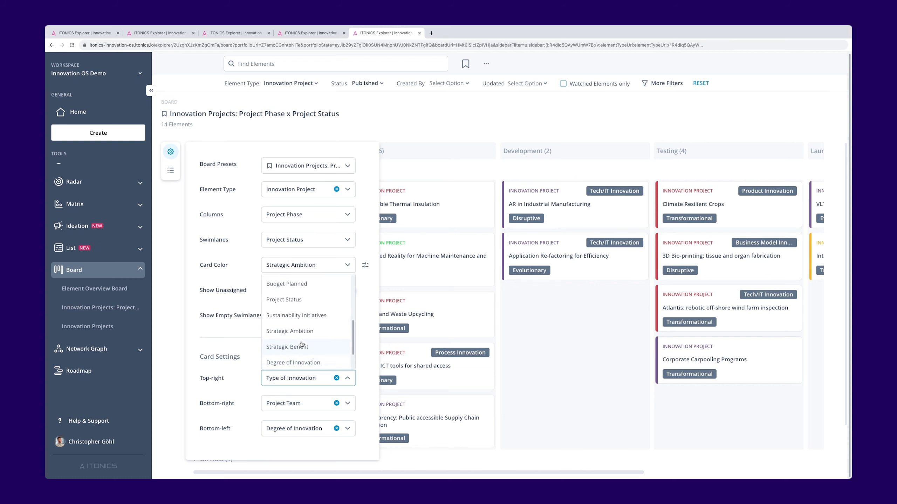
click(303, 318)
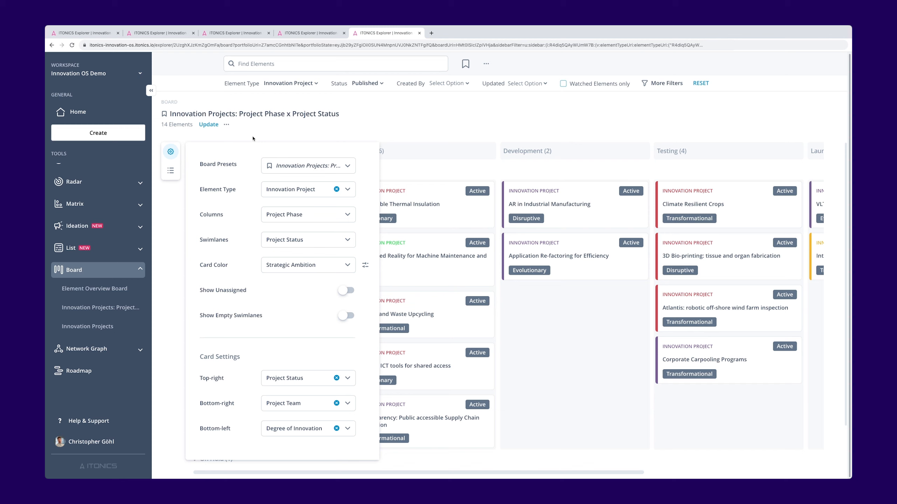
click(252, 139)
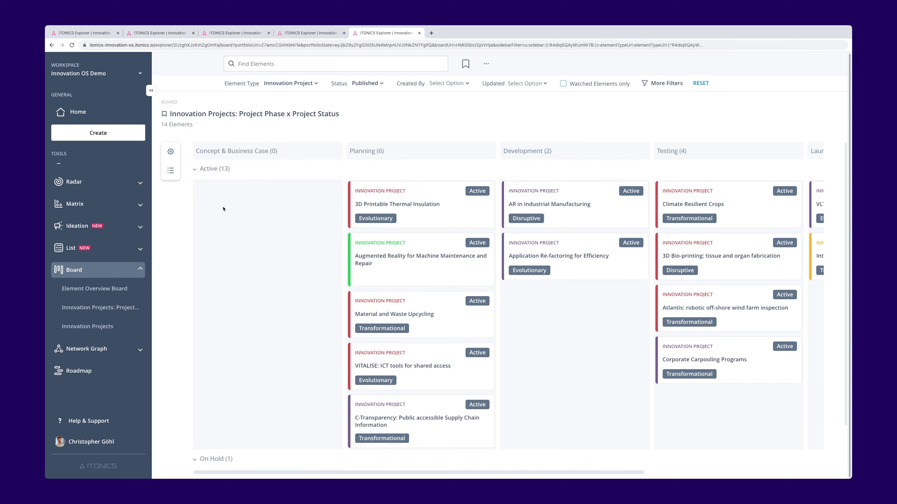
- Look over the board's project cards across the phase columns through Scale
scroll(353, 300, down, 2)
scroll(428, 287, right, 6)
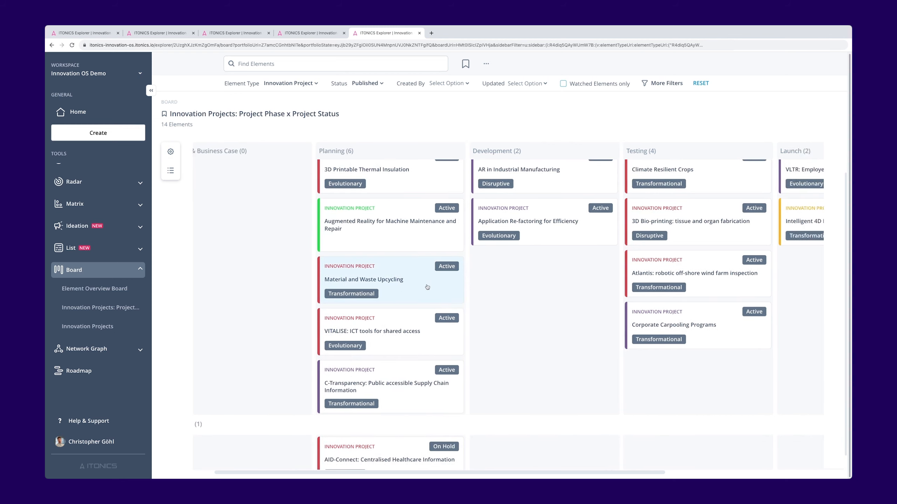
scroll(428, 287, right, 2)
scroll(448, 275, up, 2)
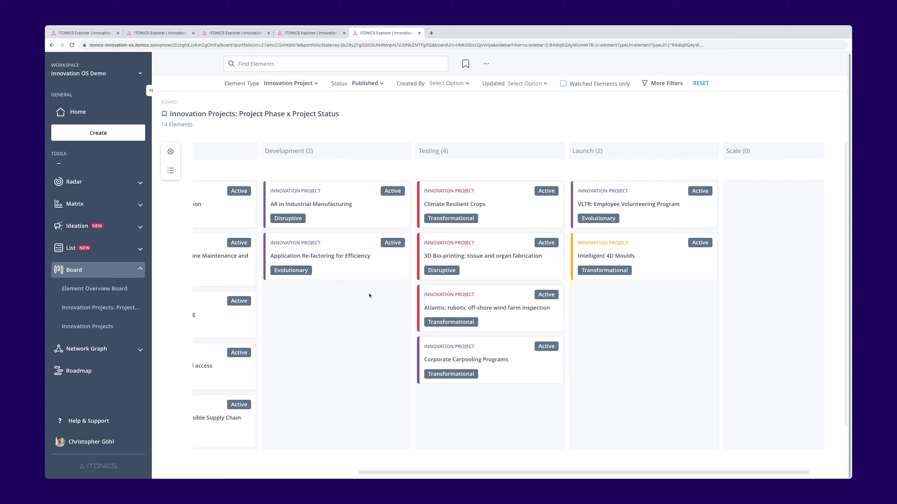
- Open the Project Portfolio list and examine its columns from Project Phase through Sustainability Initiatives
click(123, 252)
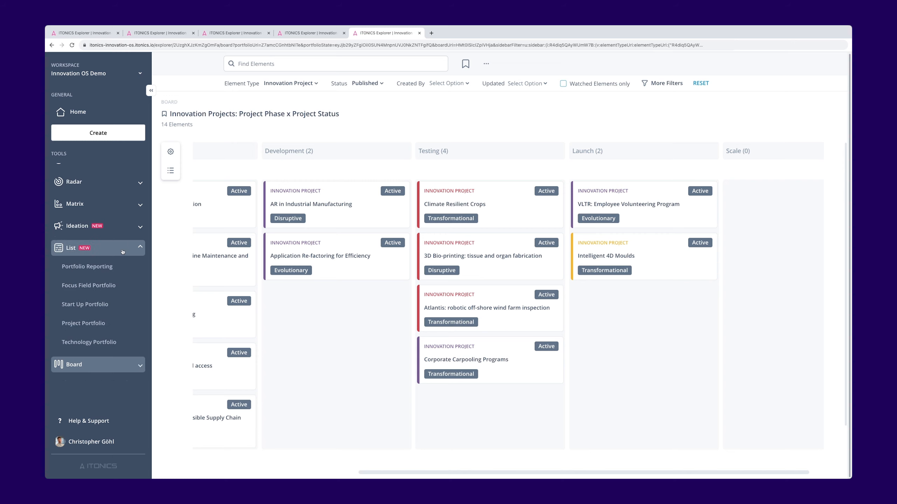
click(93, 325)
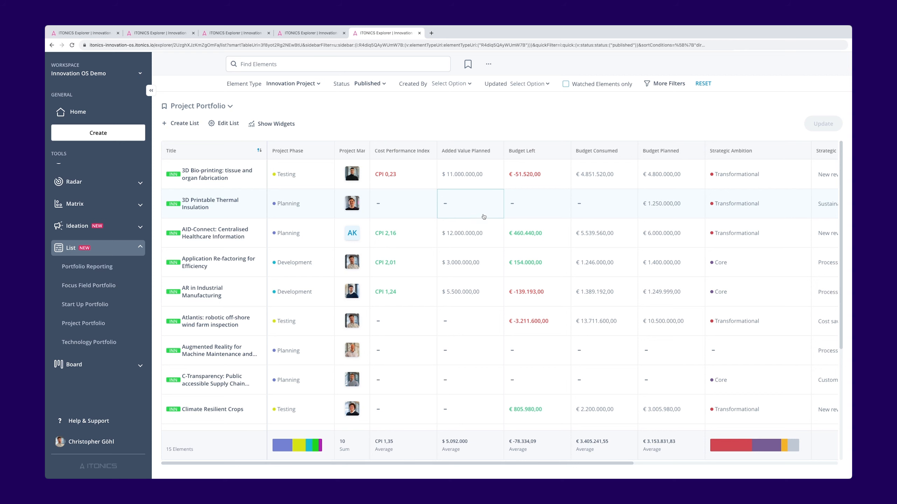
scroll(631, 247, right, 3)
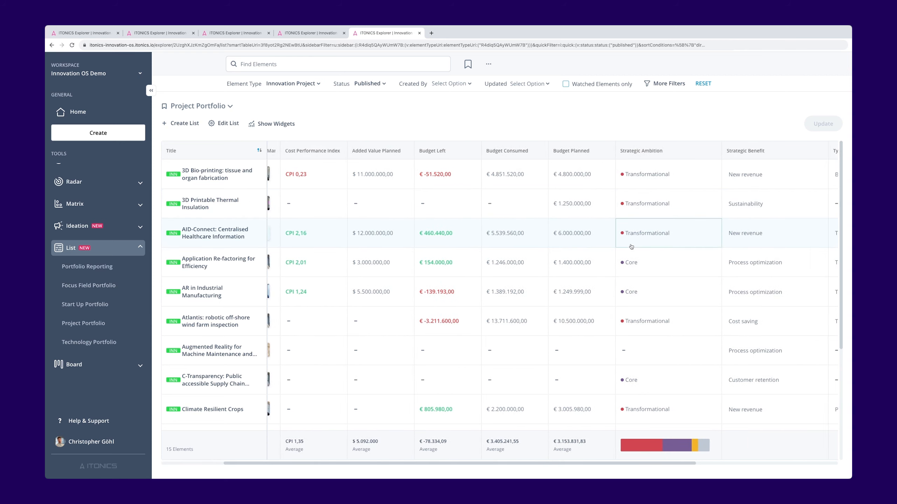
scroll(610, 247, right, 3)
scroll(610, 249, right, 6)
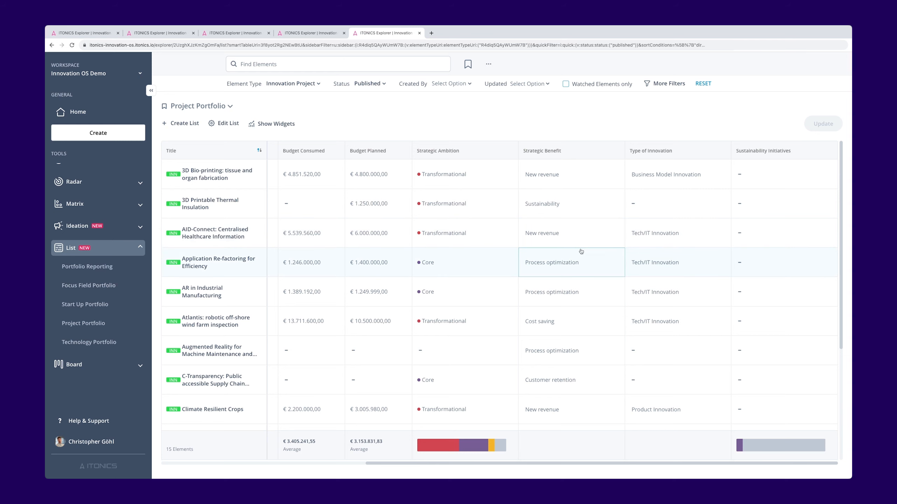
scroll(581, 252, left, 5)
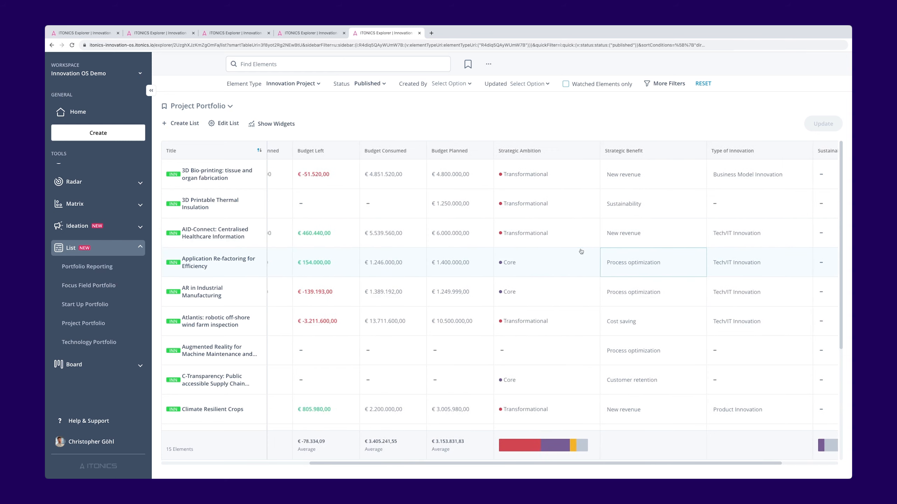
scroll(580, 251, left, 5)
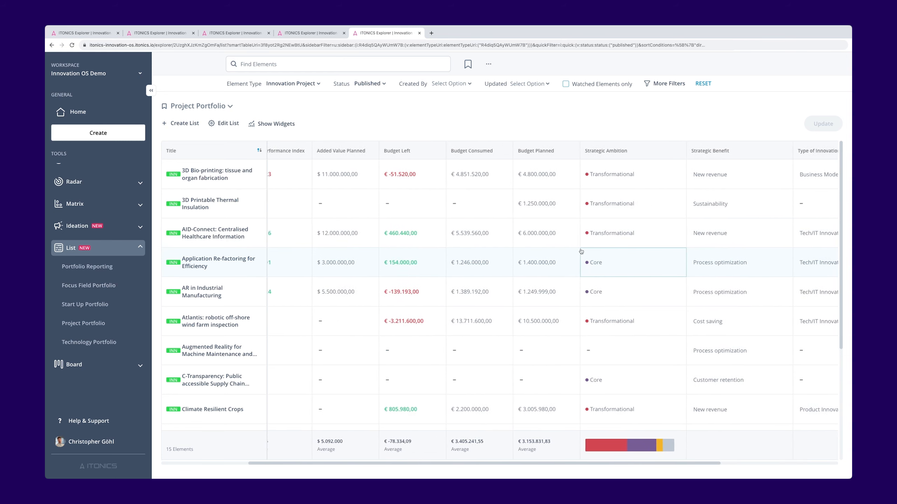
scroll(581, 251, left, 3)
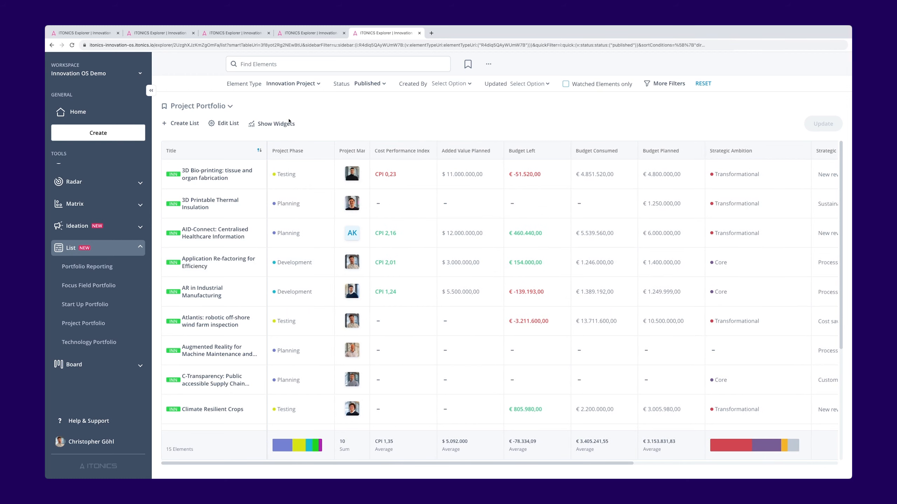
- Review the Project Portfolio list's widgets, then inspect its general settings and displayed columns
click(271, 127)
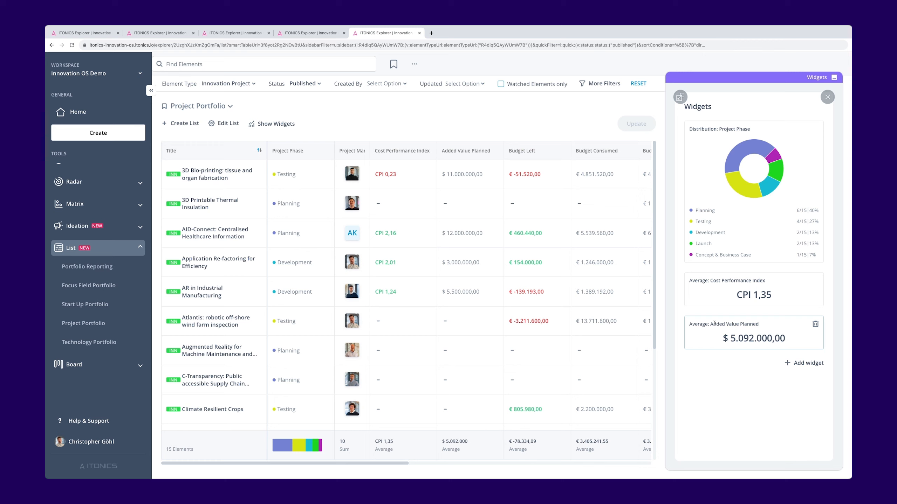
click(830, 100)
click(214, 124)
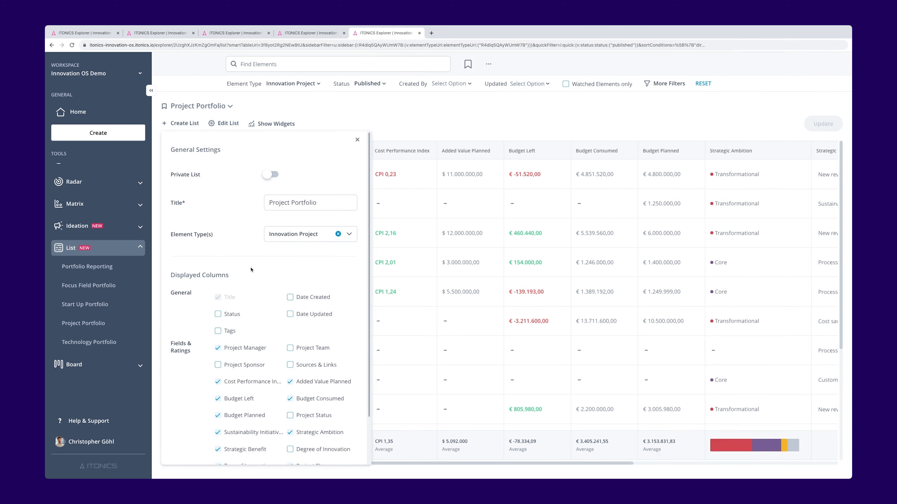
scroll(266, 324, down, 2)
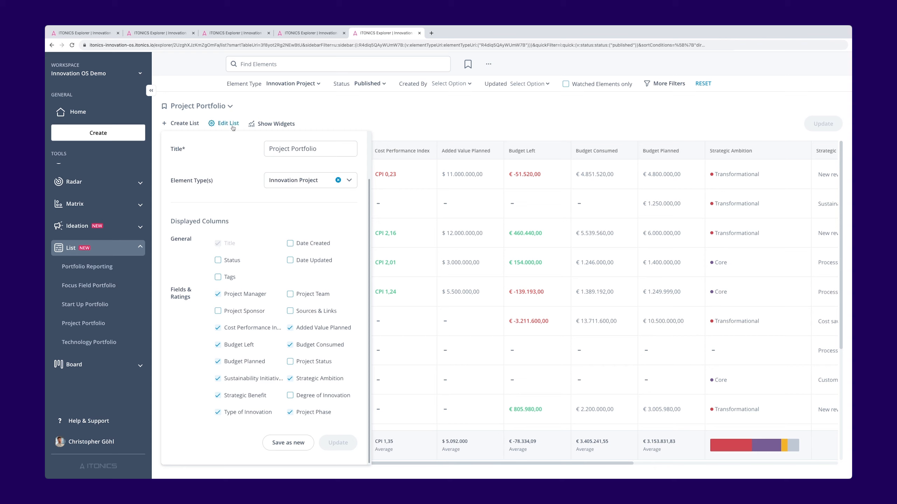
- Open the Strategy Roadmap from the roadmap overview and look over its timeline
click(138, 249)
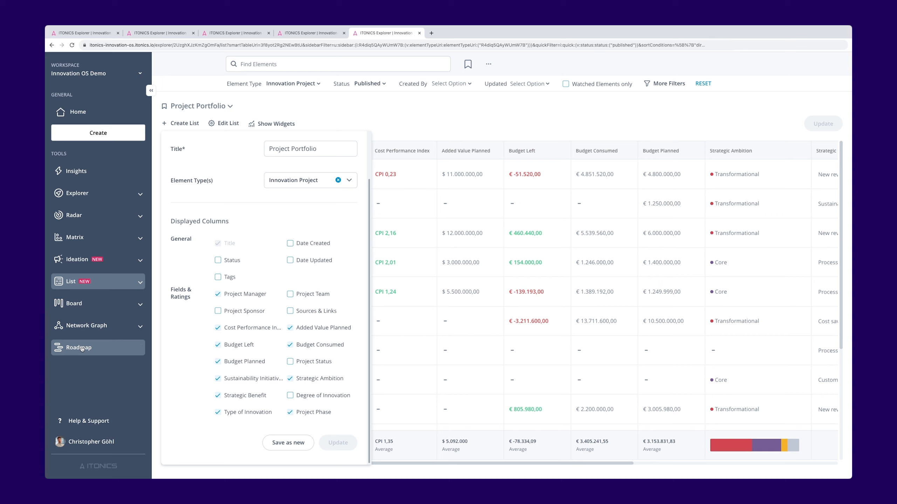
click(81, 348)
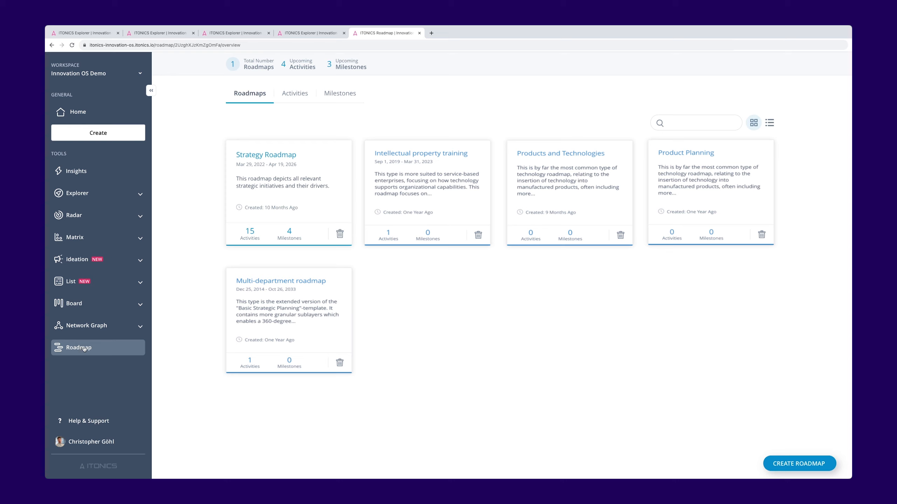
click(267, 152)
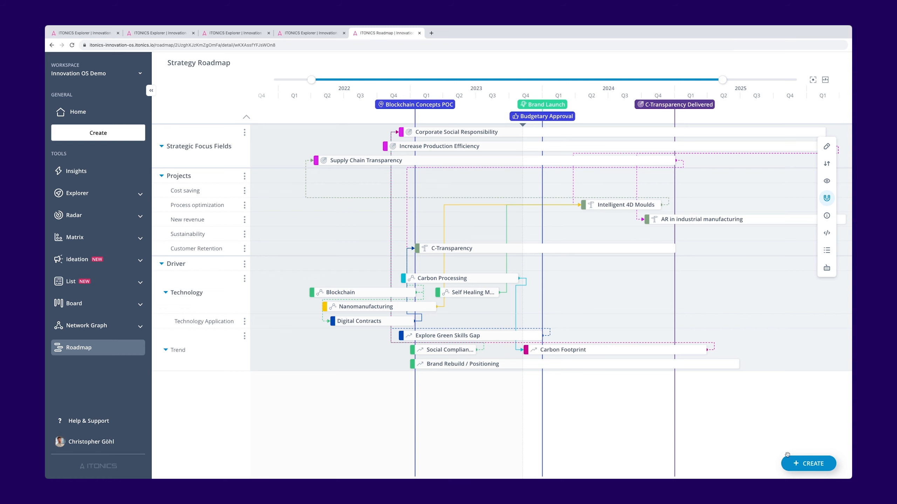
click(795, 463)
mouse_move(453, 280)
drag(485, 253, 484, 235)
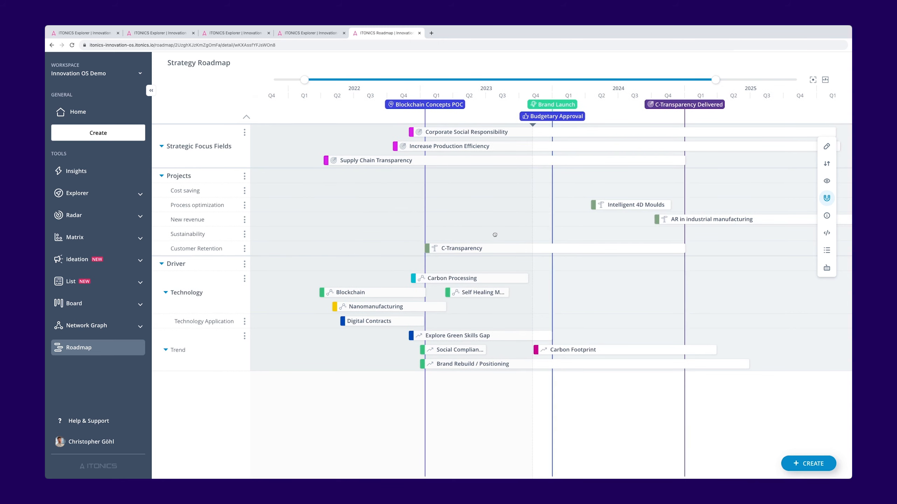
- Enable editing on the roadmap and move the C-Transparency project's start date to May 12, 2022
drag(427, 249, 447, 248)
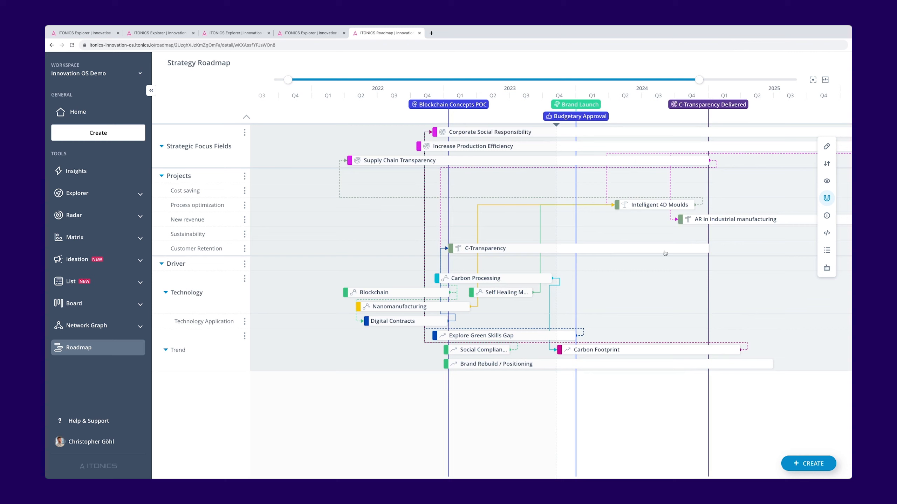
click(826, 147)
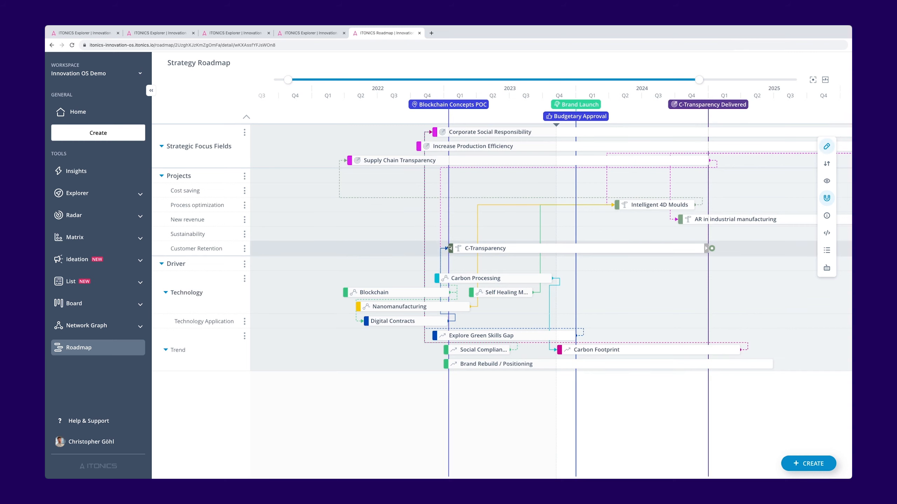
drag(450, 249, 361, 249)
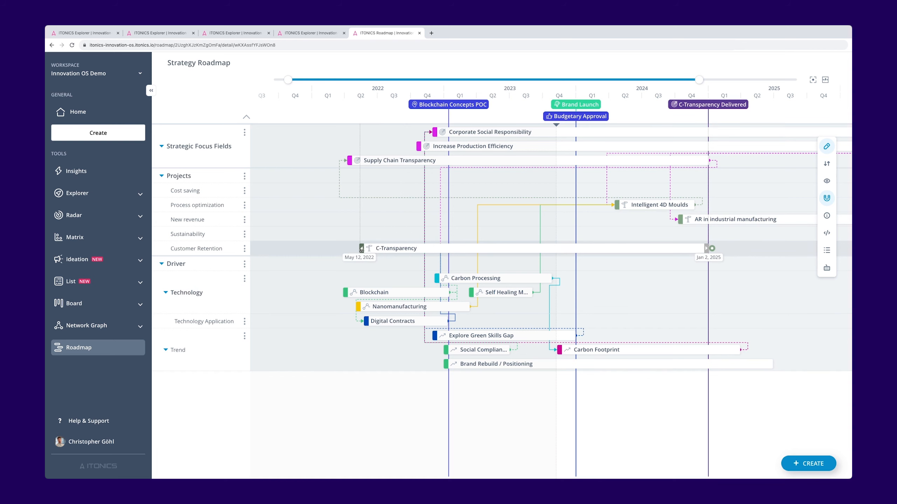